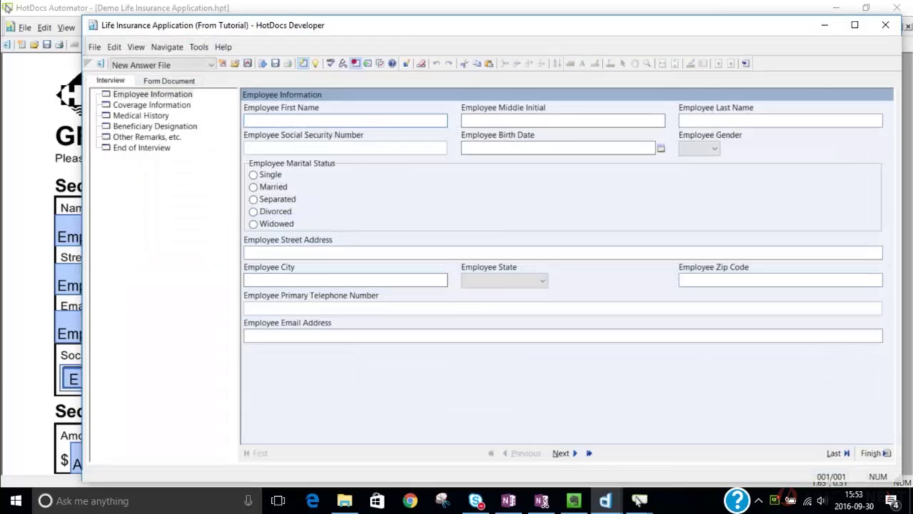
- Turn off Generate default interview in the interview properties of the Demo Life Insurance Application component file
{"action": "left_click", "coordinate": [483, 8]}
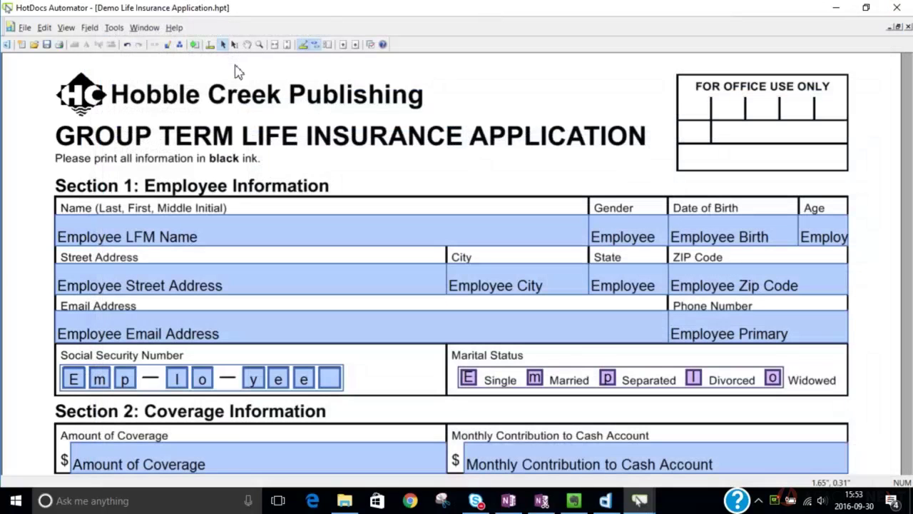
{"action": "left_click", "coordinate": [180, 45]}
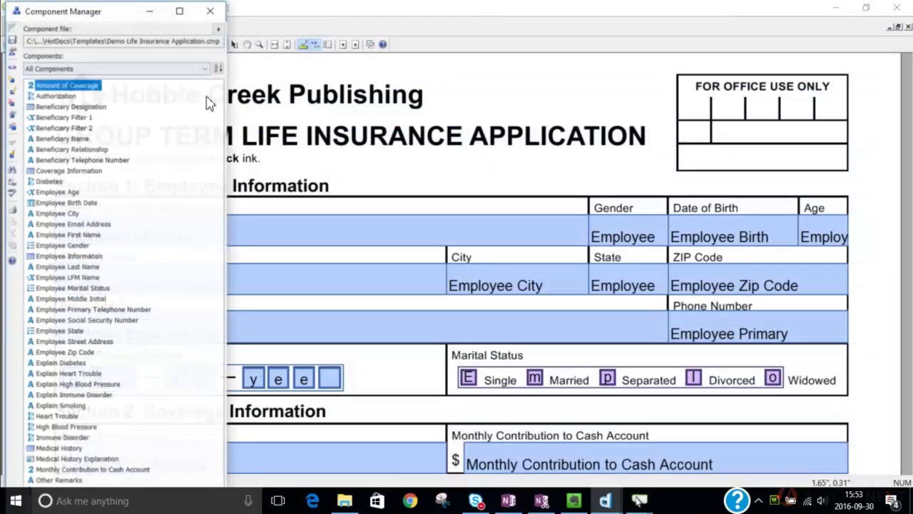
{"action": "left_click", "coordinate": [13, 51]}
{"action": "left_click", "coordinate": [52, 138]}
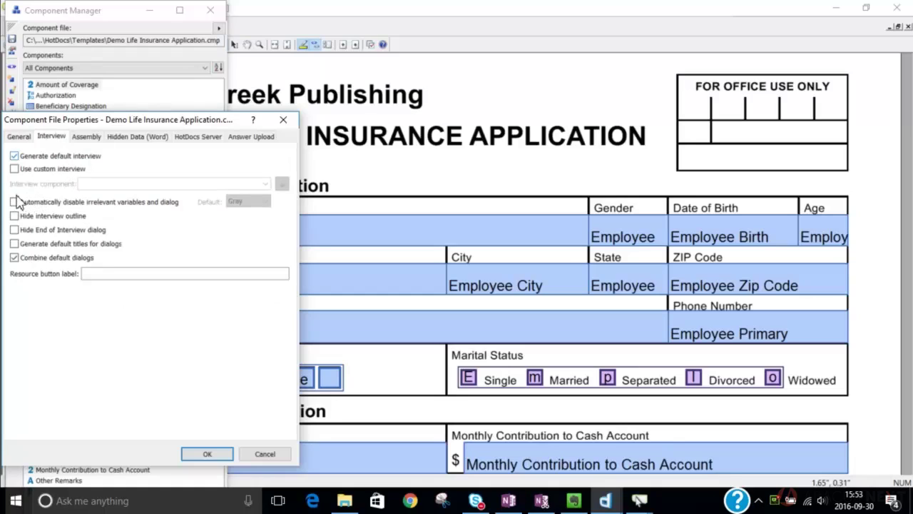
{"action": "left_click", "coordinate": [15, 155]}
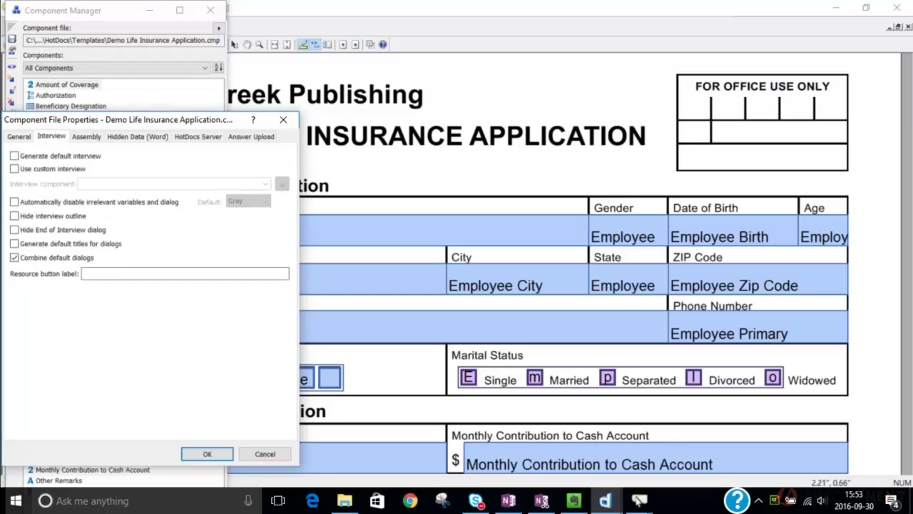
{"action": "left_click", "coordinate": [207, 453]}
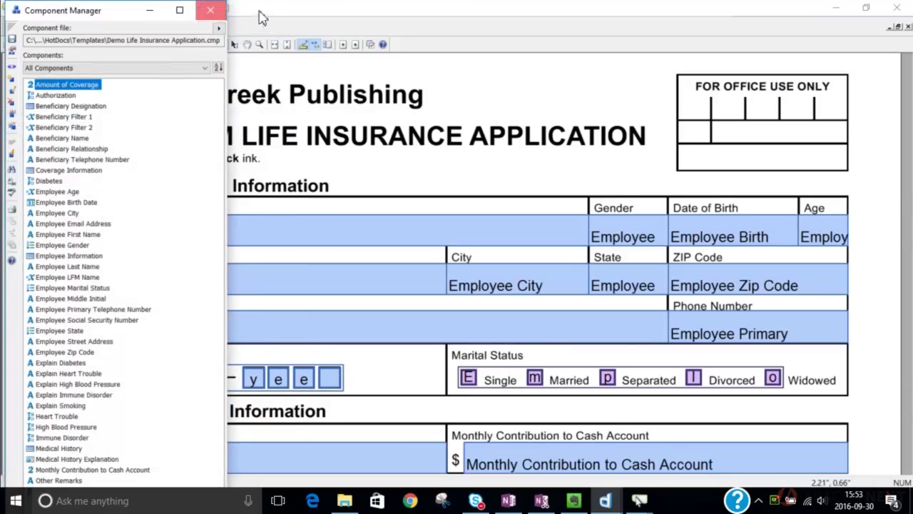
{"action": "left_click", "coordinate": [211, 10]}
- Test the form document without an interview, moving through the Section 1 fields from the name to the email address
{"action": "scroll", "coordinate": [557, 221], "scroll_direction": "up", "scroll_amount": 1}
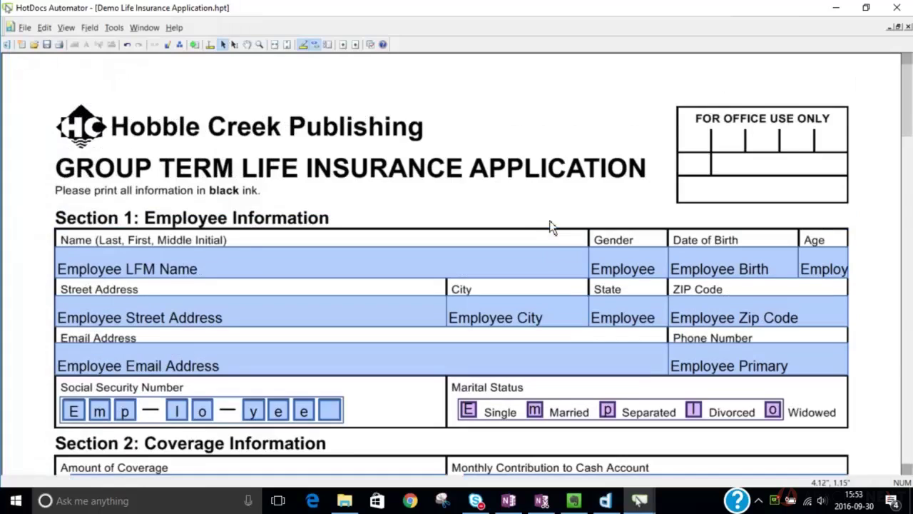
{"action": "key", "text": "alt+Tab"}
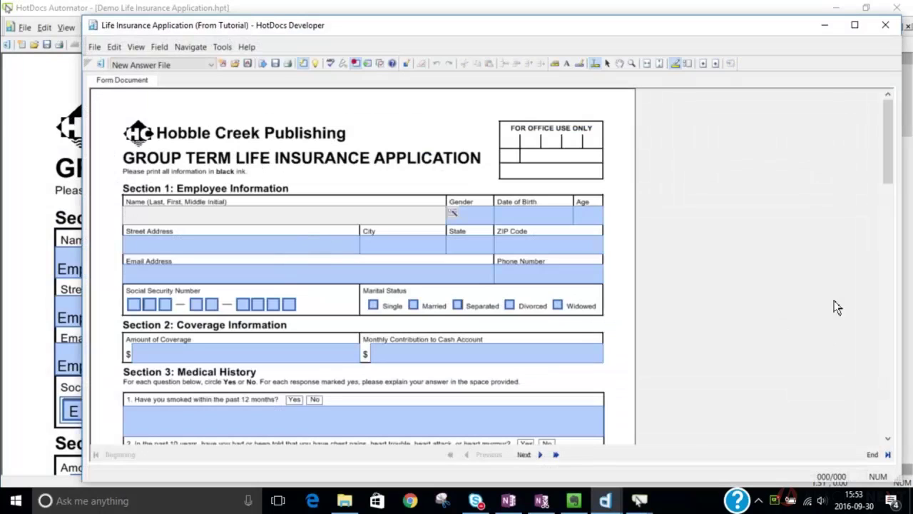
{"action": "key", "text": "Tab"}
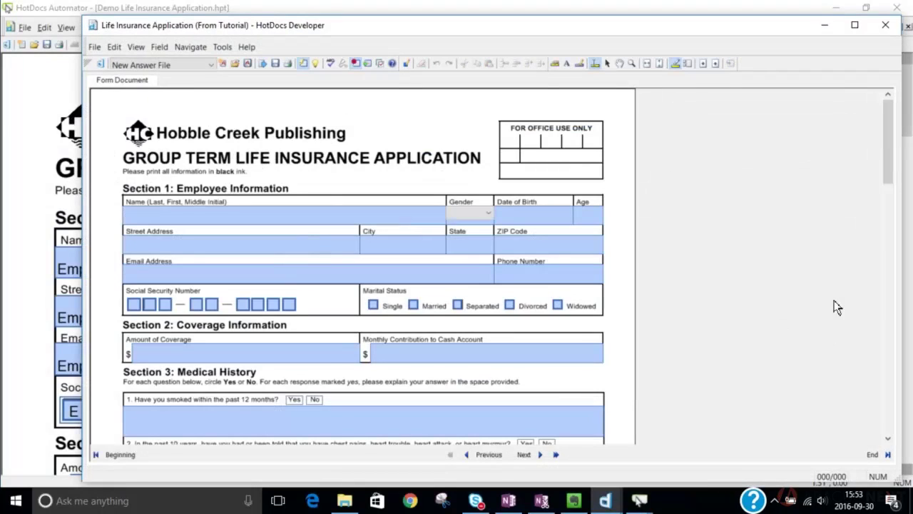
{"action": "key", "text": "Tab"}
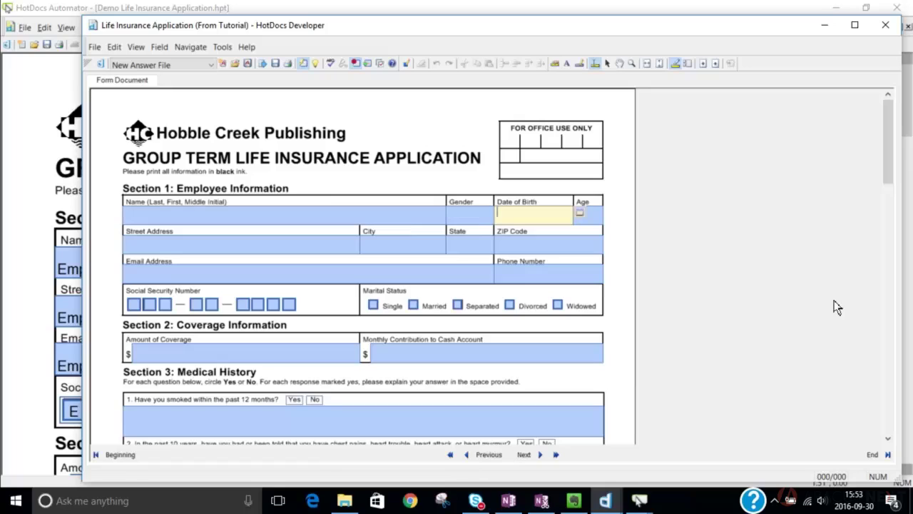
{"action": "key", "text": "Tab"}
{"action": "key", "text": "Tab"}
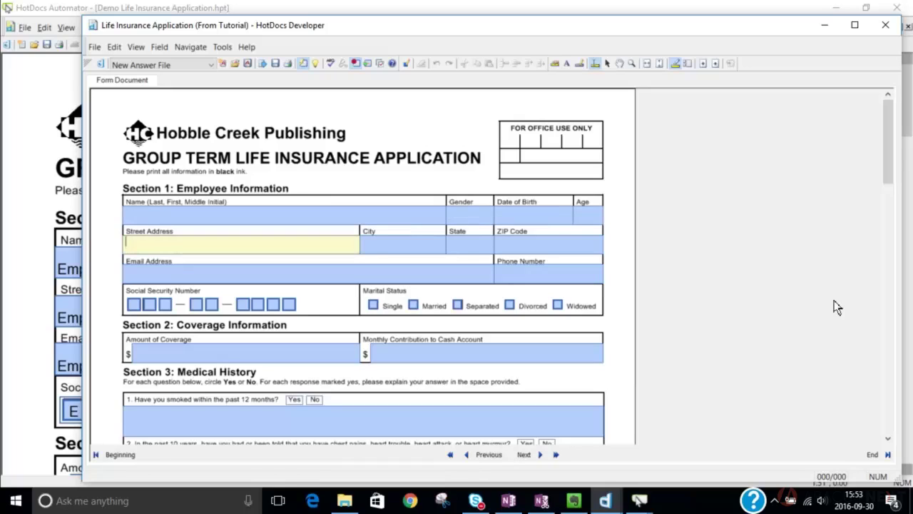
{"action": "key", "text": "Tab"}
{"action": "key", "text": "Tab"}
{"action": "key", "text": "Tab"}
{"action": "key", "text": "Tab"}
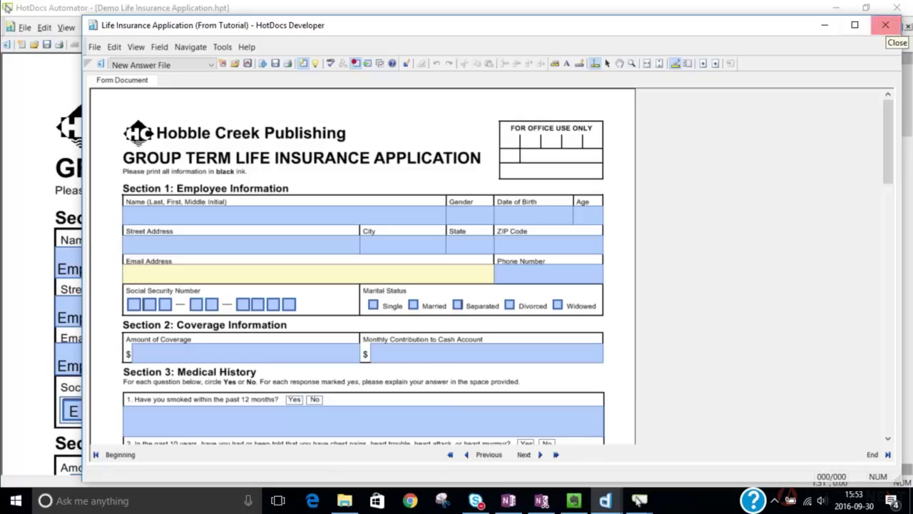
{"action": "left_click", "coordinate": [885, 25]}
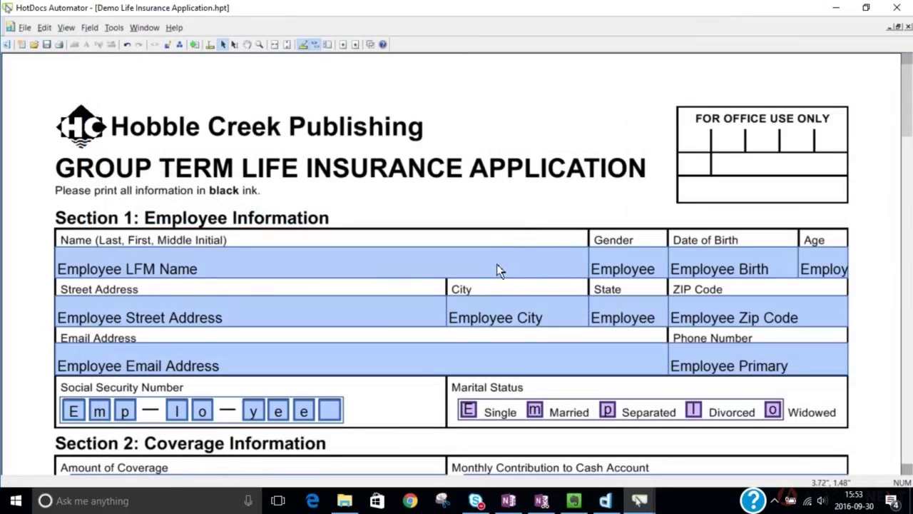
- Clear the wizard entry in the field properties of the Employee LFM Name field
{"action": "left_click", "coordinate": [249, 329]}
{"action": "scroll", "coordinate": [213, 308], "scroll_direction": "down", "scroll_amount": 1}
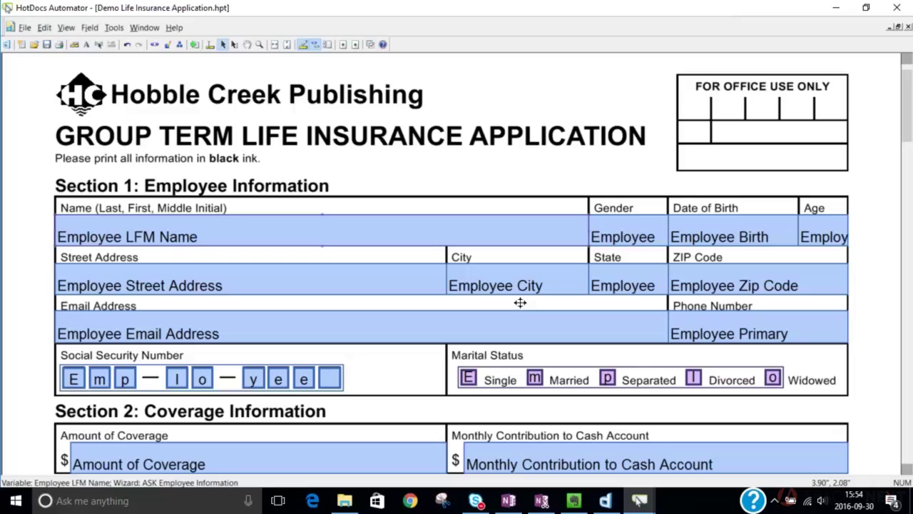
{"action": "right_click", "coordinate": [491, 287]}
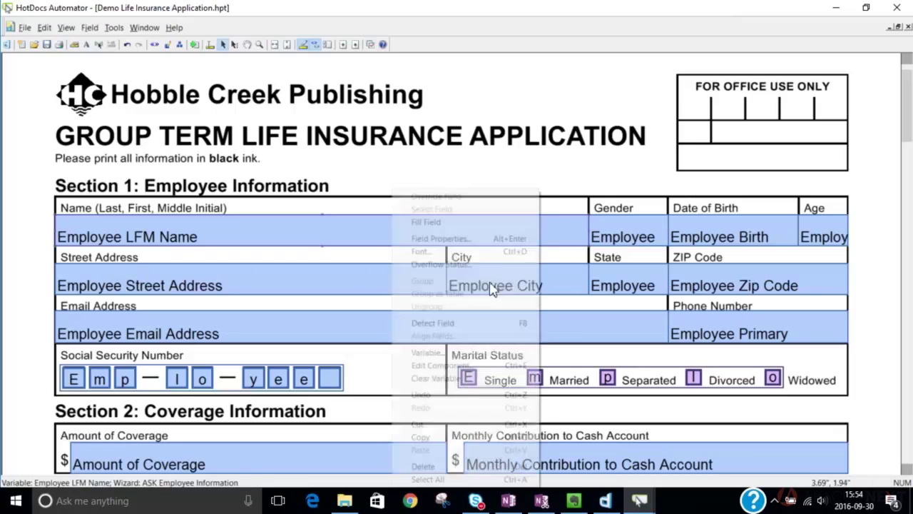
{"action": "key", "text": "Return"}
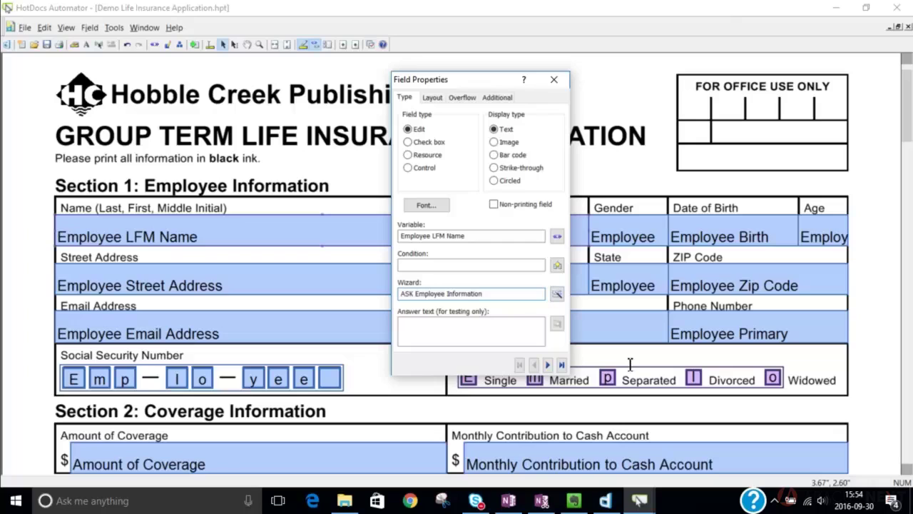
{"action": "left_click_drag", "start_coordinate": [492, 294], "coordinate": [389, 292]}
{"action": "key", "text": "Delete"}
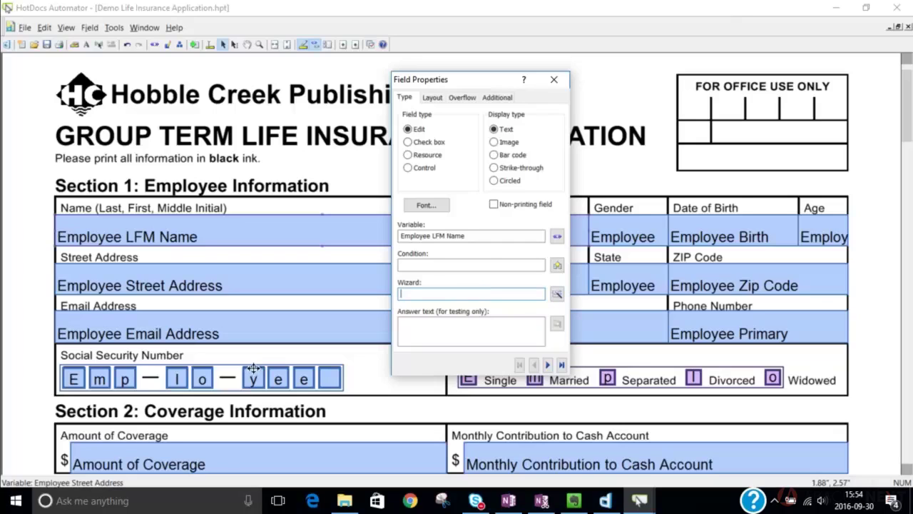
- Assign an ASK Dialog wizard using the Employee Information dialog to the Employee LFM Name field
{"action": "left_click", "coordinate": [557, 294]}
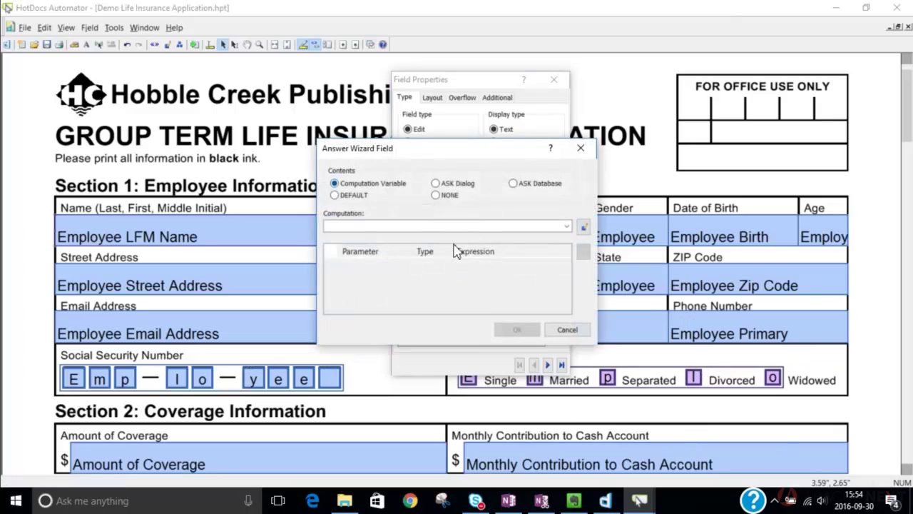
{"action": "key", "text": "Right"}
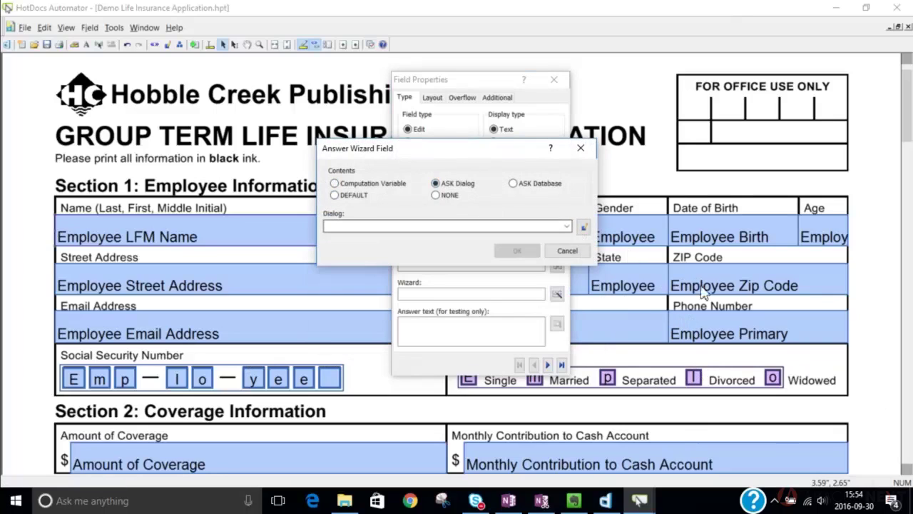
{"action": "left_click", "coordinate": [567, 226]}
{"action": "key", "text": "Up"}
{"action": "key", "text": "Return"}
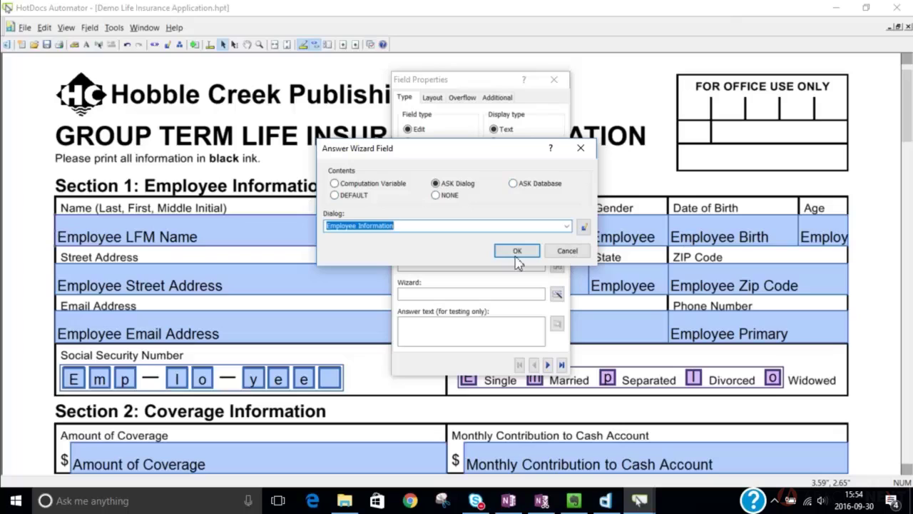
{"action": "key", "text": "Return"}
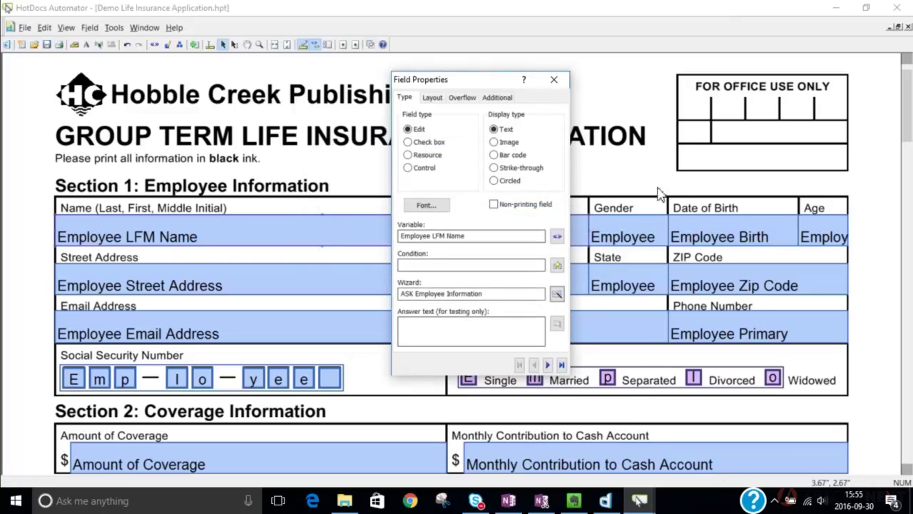
{"action": "key", "text": "Return"}
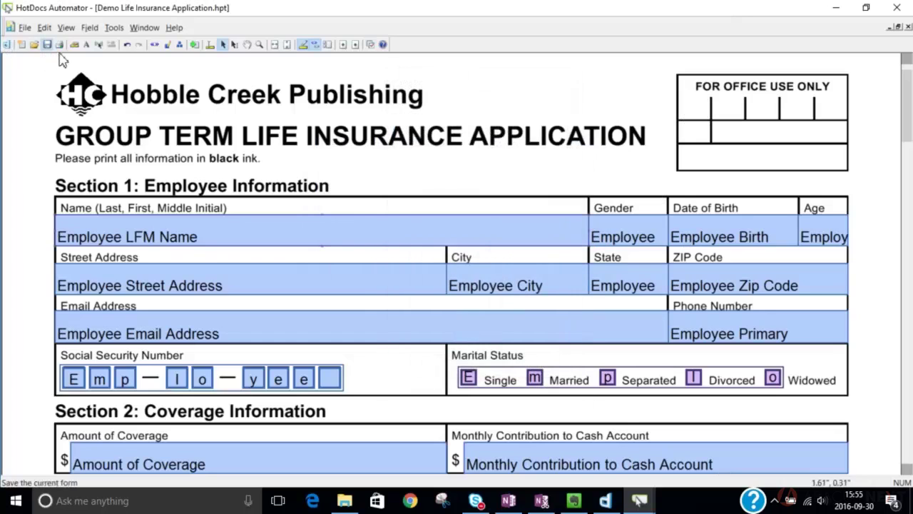
- Test the name field's wizard by entering the employee's full name in the Employee Information dialog, discarding the answers on closing
{"action": "left_click", "coordinate": [246, 44]}
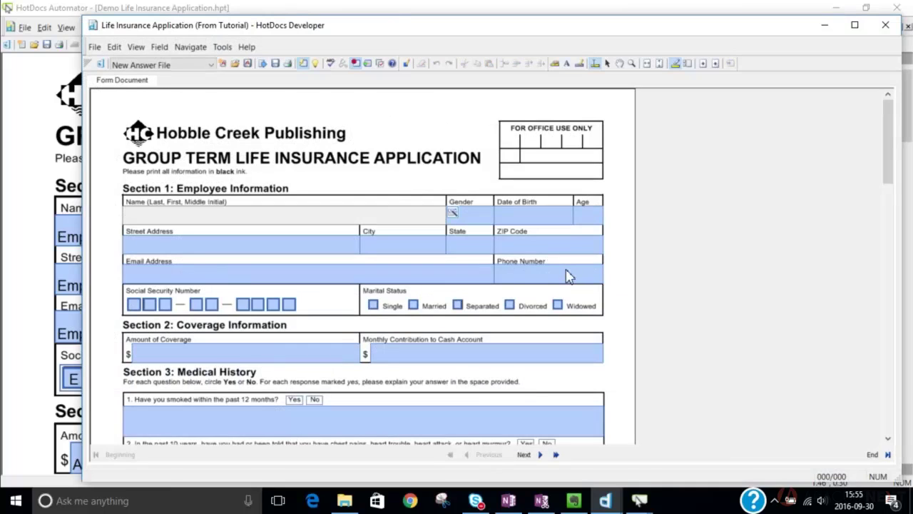
{"action": "key", "text": "Return"}
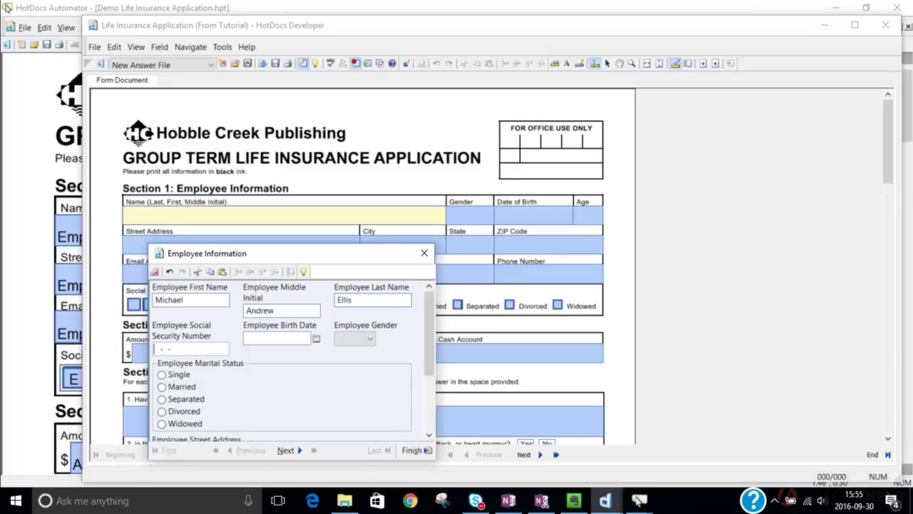
{"action": "left_click", "coordinate": [413, 450]}
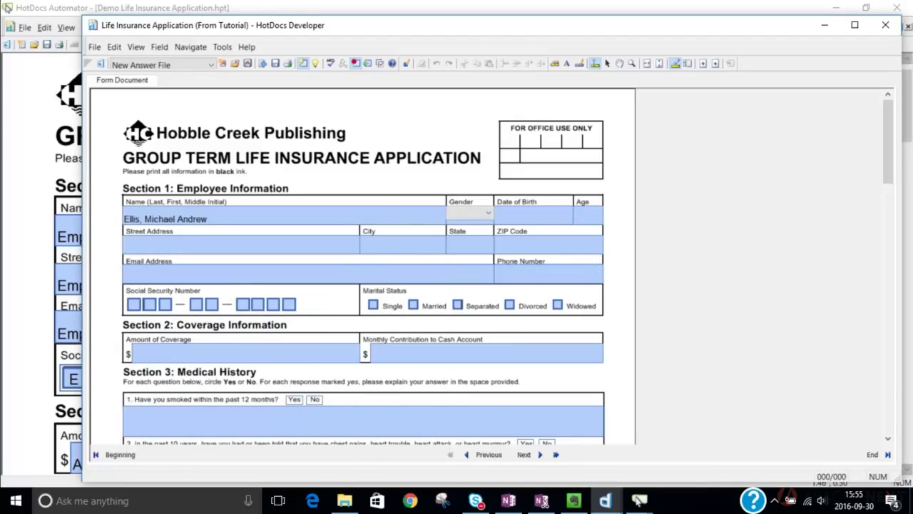
{"action": "left_click", "coordinate": [886, 25]}
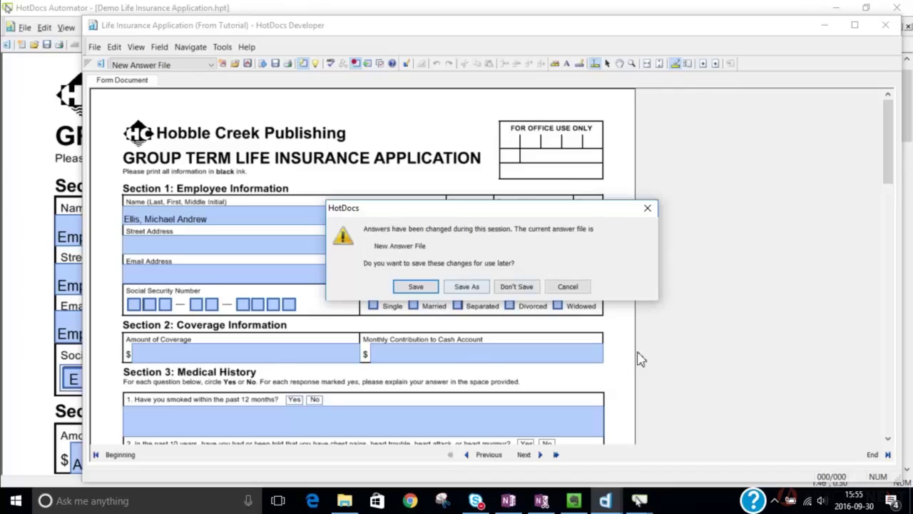
{"action": "left_click", "coordinate": [511, 287]}
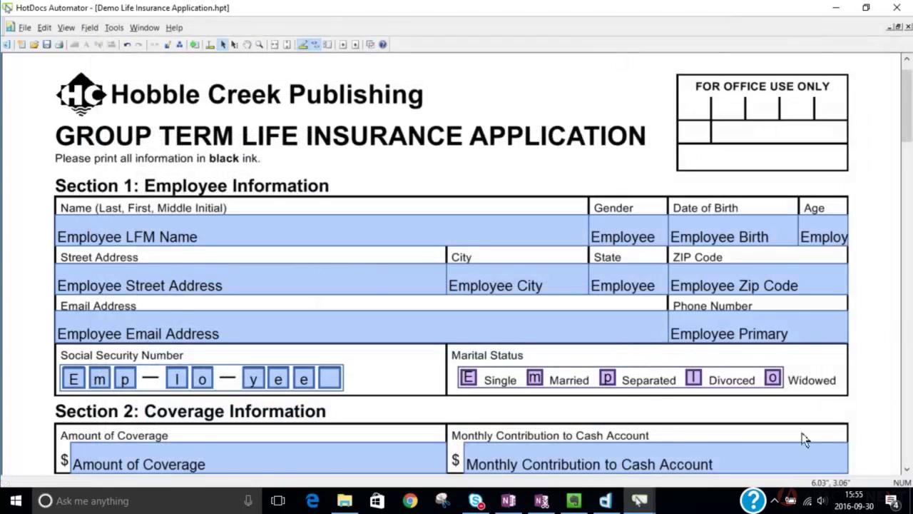
- Assign an ASK Dialog wizard using the Beneficiary Designation dialog to the beneficiary table group in Section 4
{"action": "scroll", "coordinate": [806, 438], "scroll_direction": "down", "scroll_amount": 9}
{"action": "scroll", "coordinate": [758, 422], "scroll_direction": "down", "scroll_amount": 12}
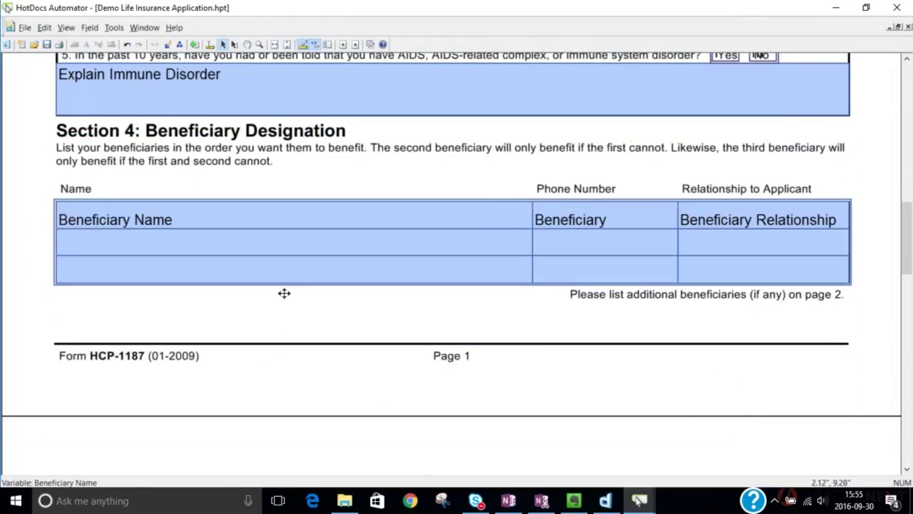
{"action": "left_click", "coordinate": [283, 293]}
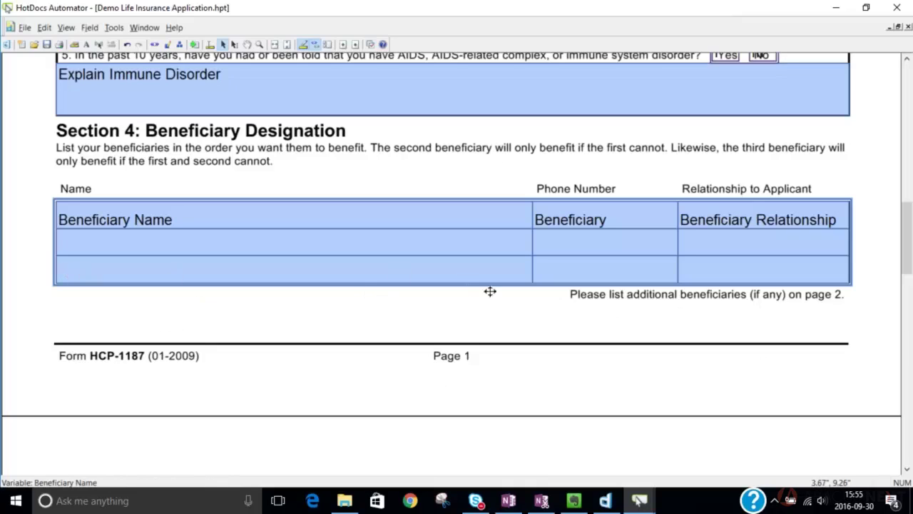
{"action": "right_click", "coordinate": [511, 285]}
{"action": "key", "text": "Down"}
{"action": "key", "text": "Down"}
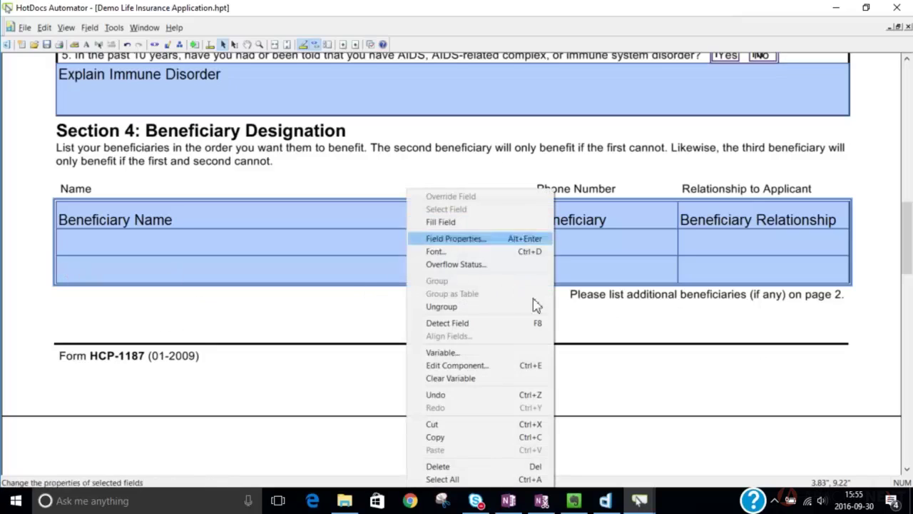
{"action": "key", "text": "Return"}
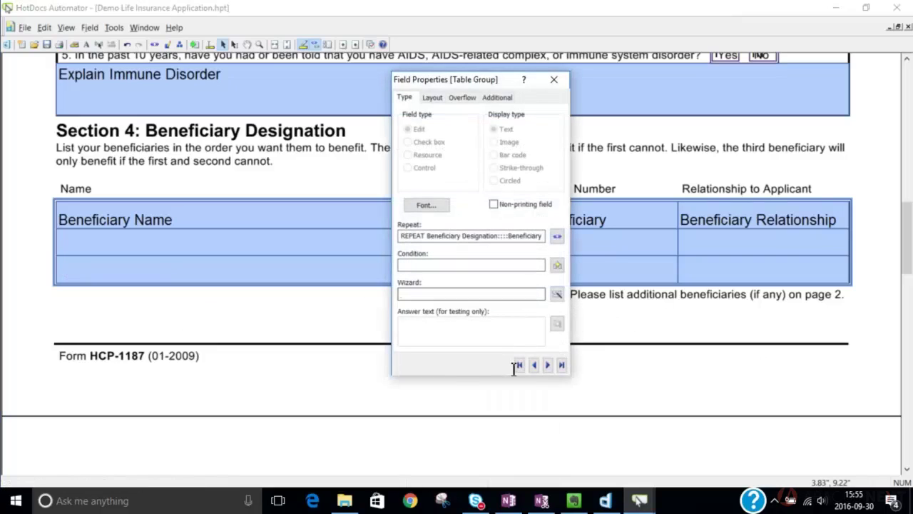
{"action": "left_click", "coordinate": [541, 294]}
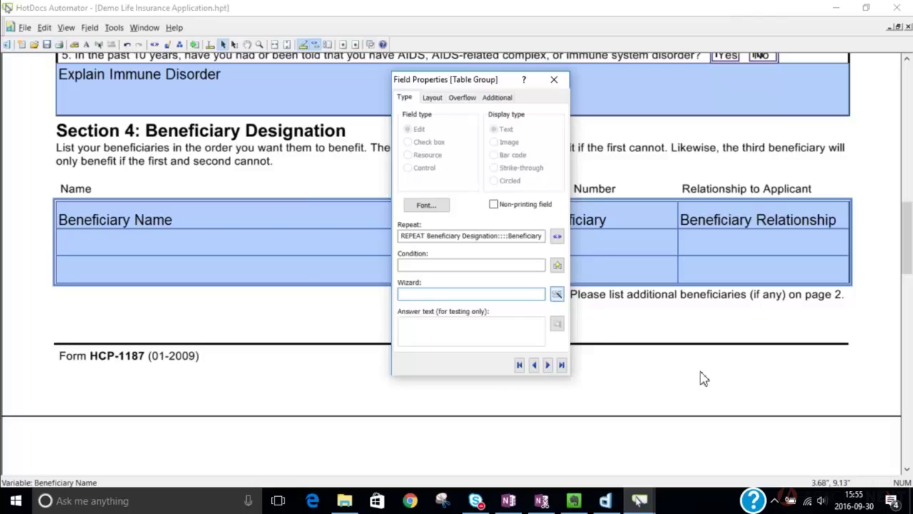
{"action": "left_click", "coordinate": [556, 294]}
{"action": "left_click", "coordinate": [436, 183]}
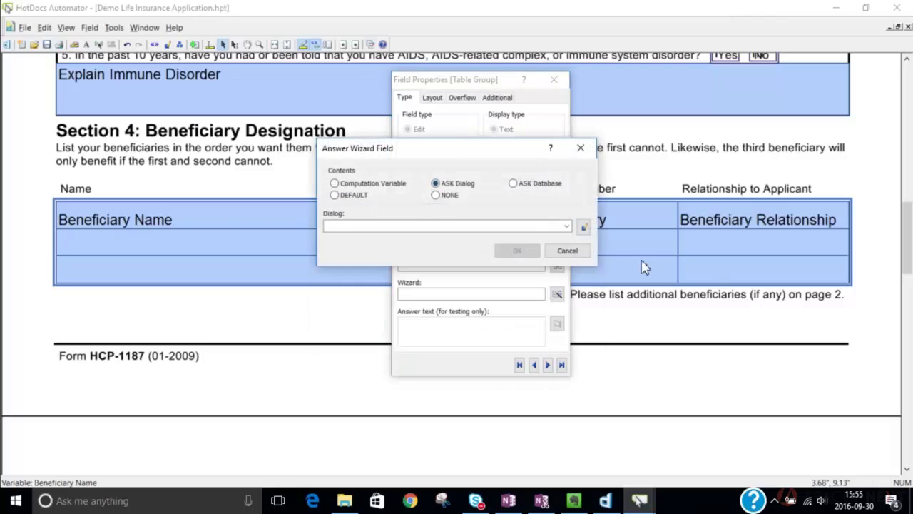
{"action": "left_click", "coordinate": [566, 226]}
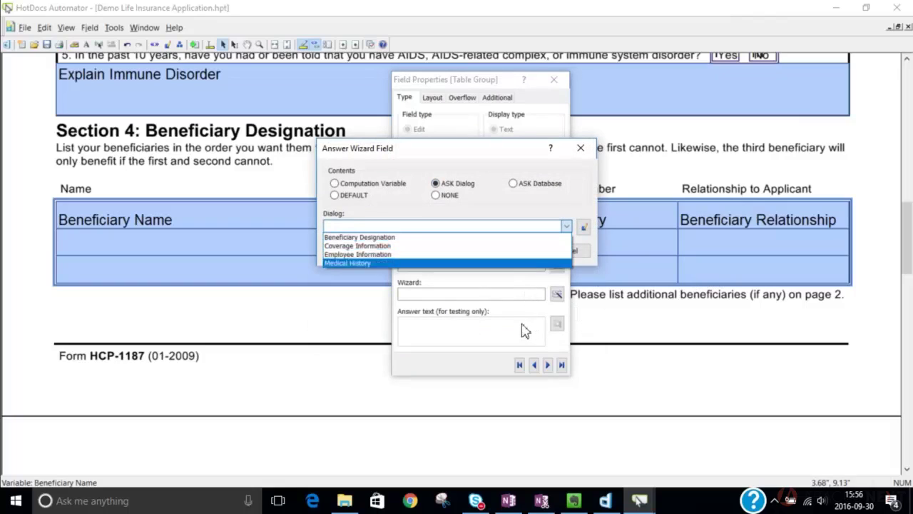
{"action": "left_click", "coordinate": [398, 237]}
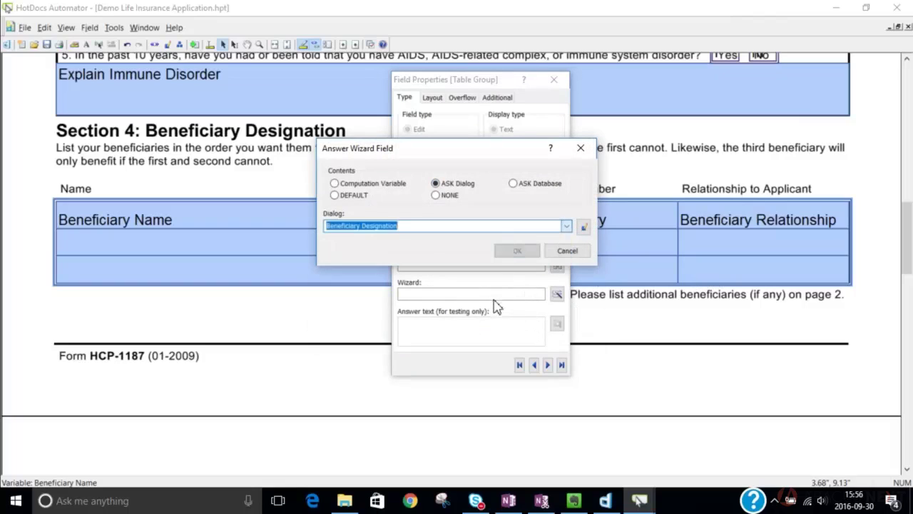
{"action": "left_click", "coordinate": [515, 250]}
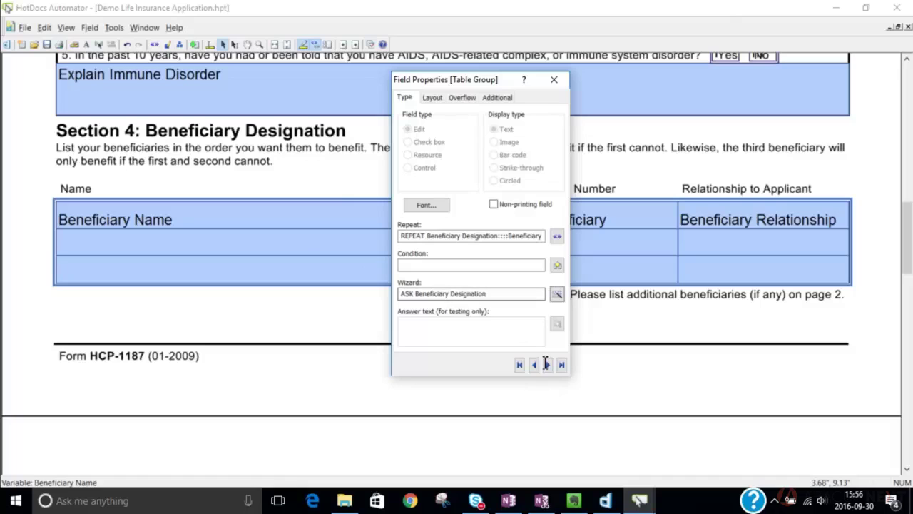
- Test the Section 4 beneficiary table's wizard by opening the Beneficiary Designation dialog from the form document, leaving it empty, and end the test
{"action": "key", "text": "Escape"}
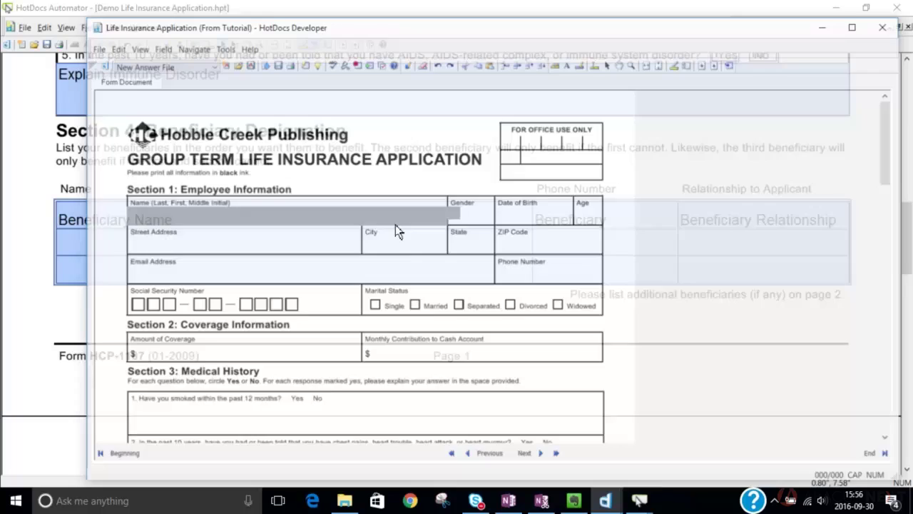
{"action": "scroll", "coordinate": [402, 395], "scroll_direction": "down", "scroll_amount": 10}
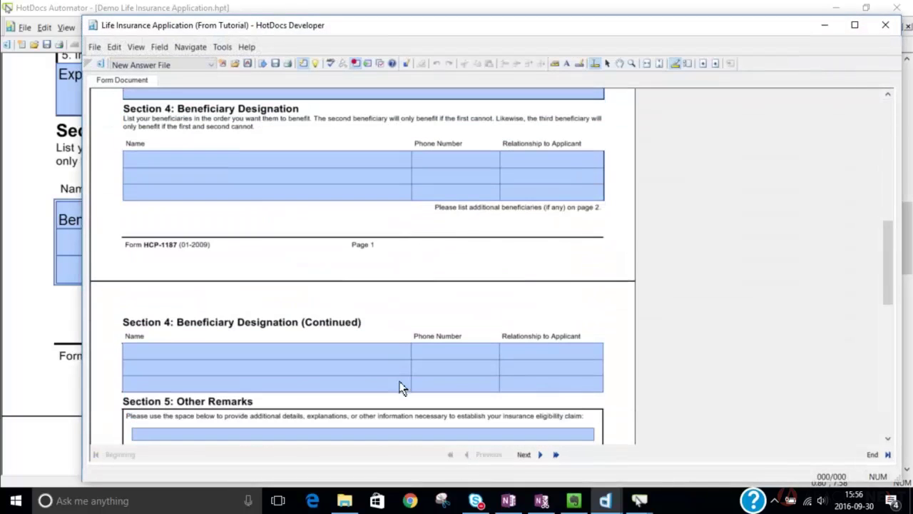
{"action": "left_click", "coordinate": [239, 200]}
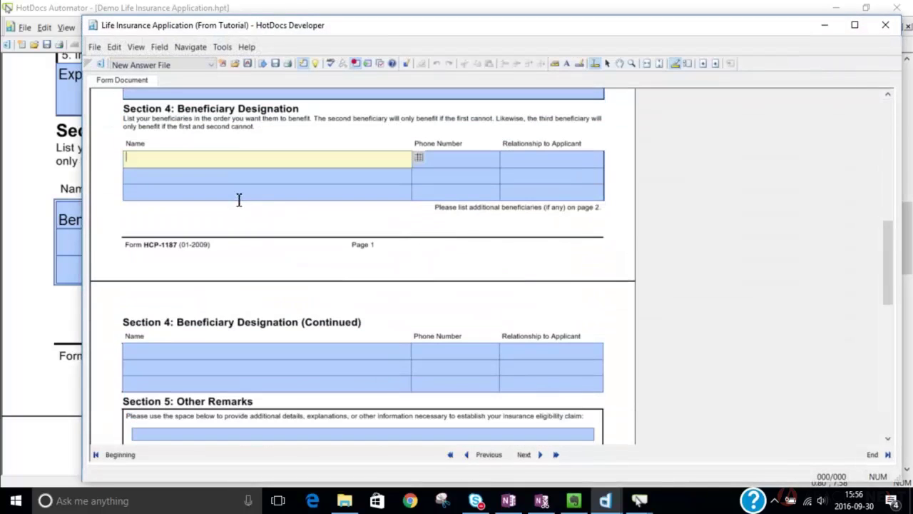
{"action": "left_click", "coordinate": [527, 198]}
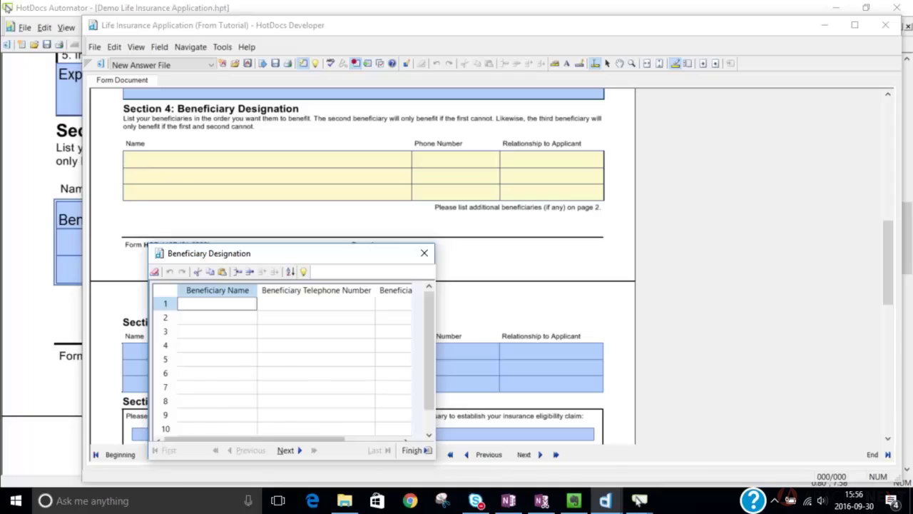
{"action": "left_click", "coordinate": [425, 253]}
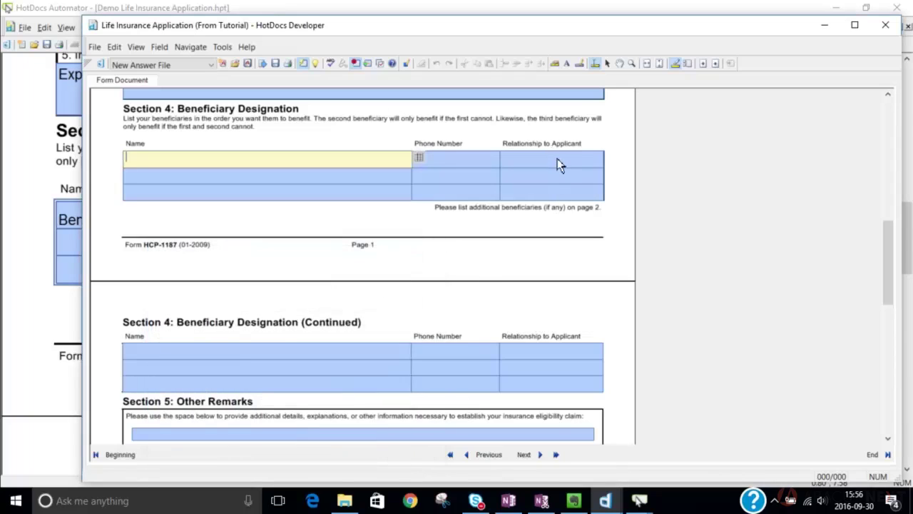
{"action": "left_click", "coordinate": [372, 142]}
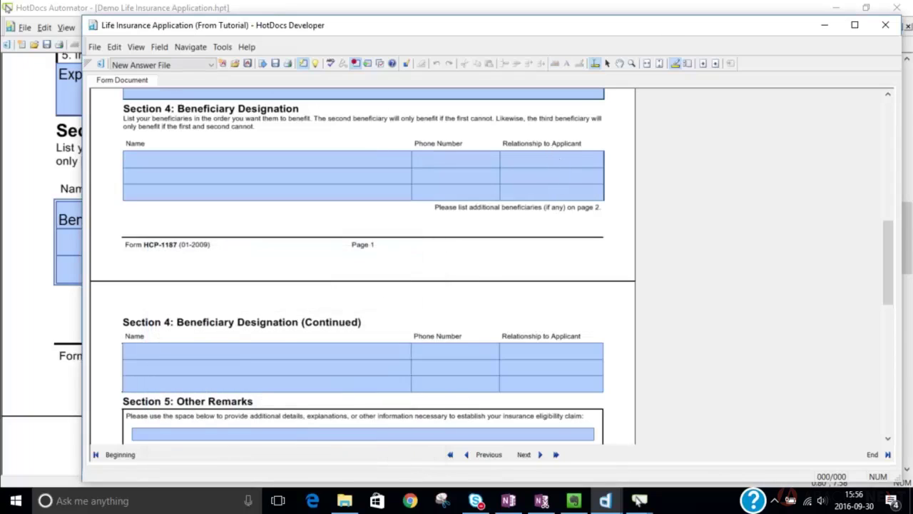
{"action": "left_click", "coordinate": [885, 25]}
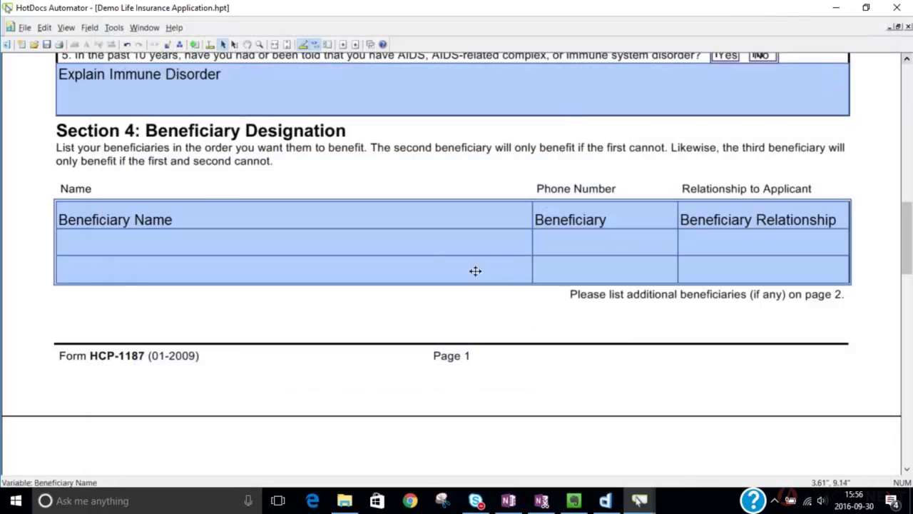
- Turn on Generate default interview in the component file's interview properties
{"action": "scroll", "coordinate": [428, 286], "scroll_direction": "up", "scroll_amount": 5}
{"action": "scroll", "coordinate": [438, 320], "scroll_direction": "up", "scroll_amount": 15}
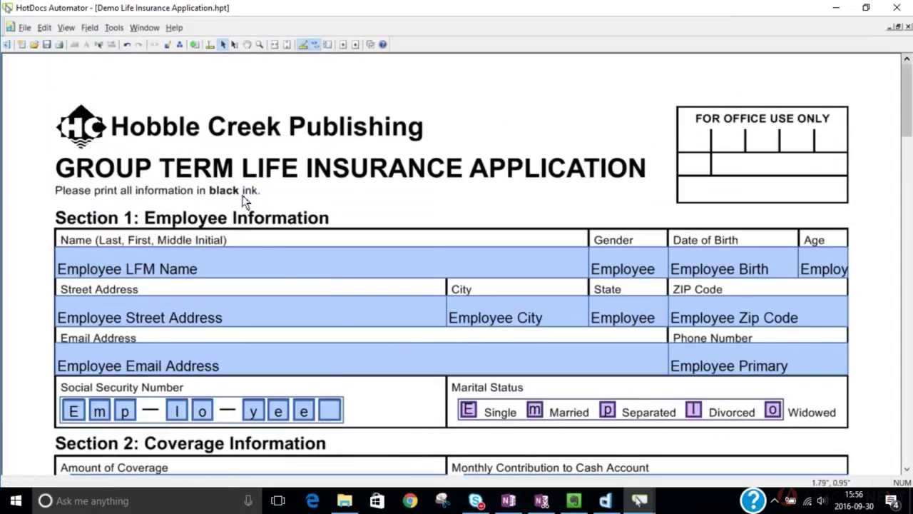
{"action": "left_click", "coordinate": [223, 47]}
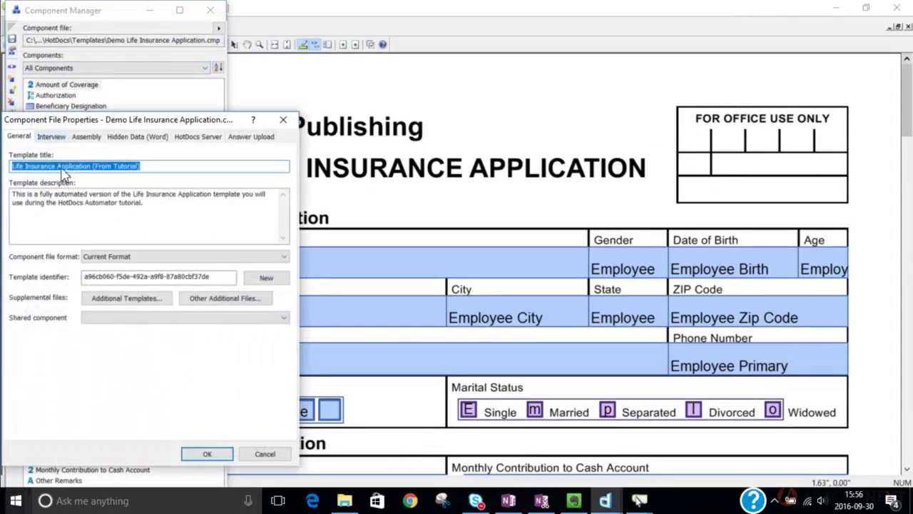
{"action": "left_click", "coordinate": [53, 137]}
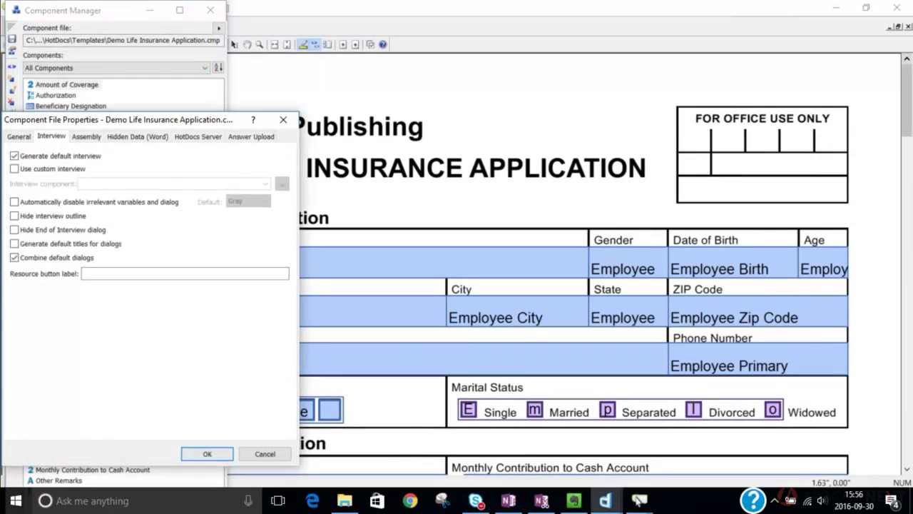
{"action": "left_click", "coordinate": [207, 453]}
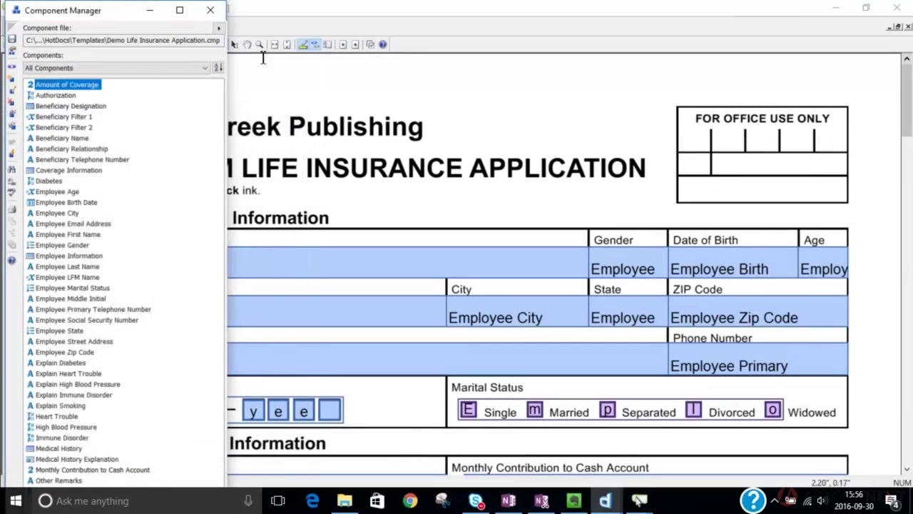
{"action": "left_click", "coordinate": [211, 10]}
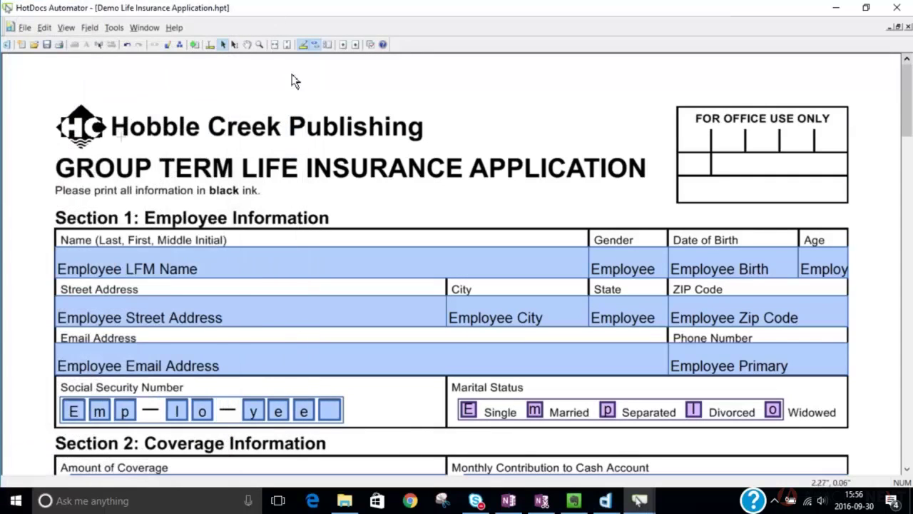
- Test the template with both the interview and the form document, trying the name field's wizard on the form without entering answers
{"action": "left_click", "coordinate": [195, 45]}
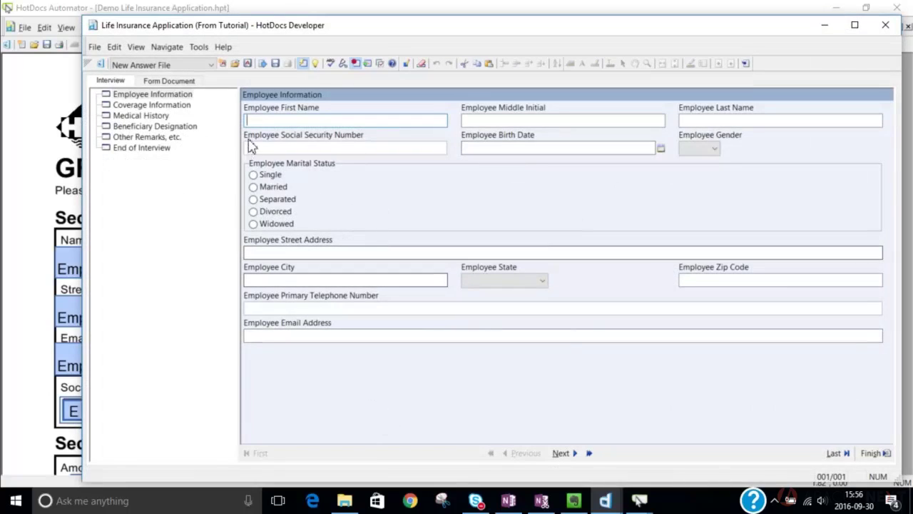
{"action": "left_click", "coordinate": [174, 81]}
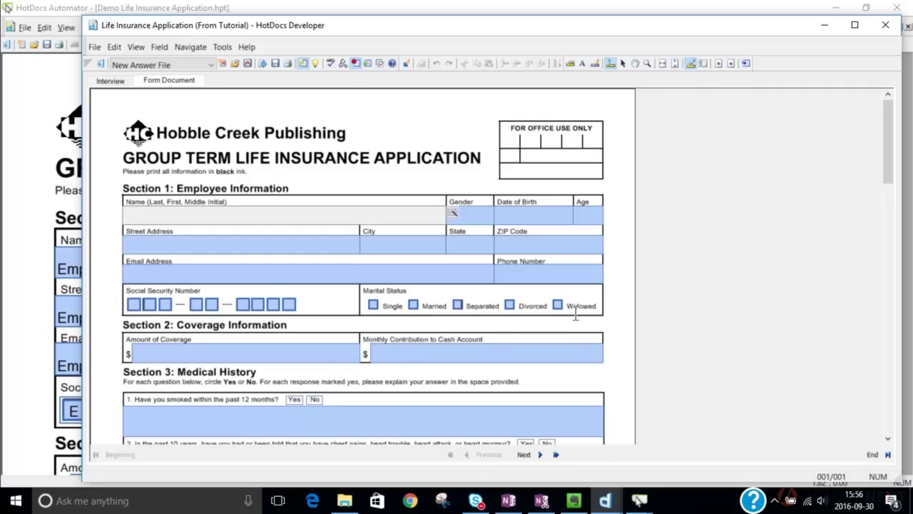
{"action": "left_click", "coordinate": [453, 213]}
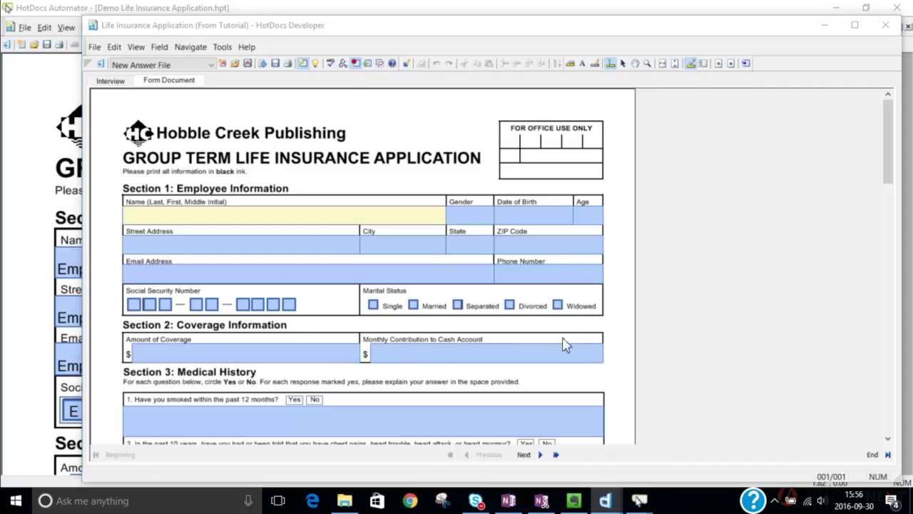
{"action": "key", "text": "Escape"}
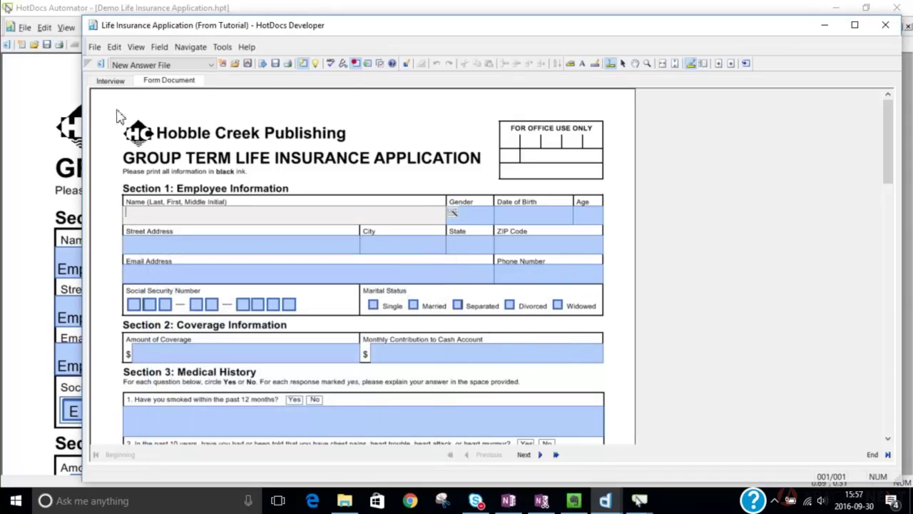
{"action": "left_click", "coordinate": [112, 81]}
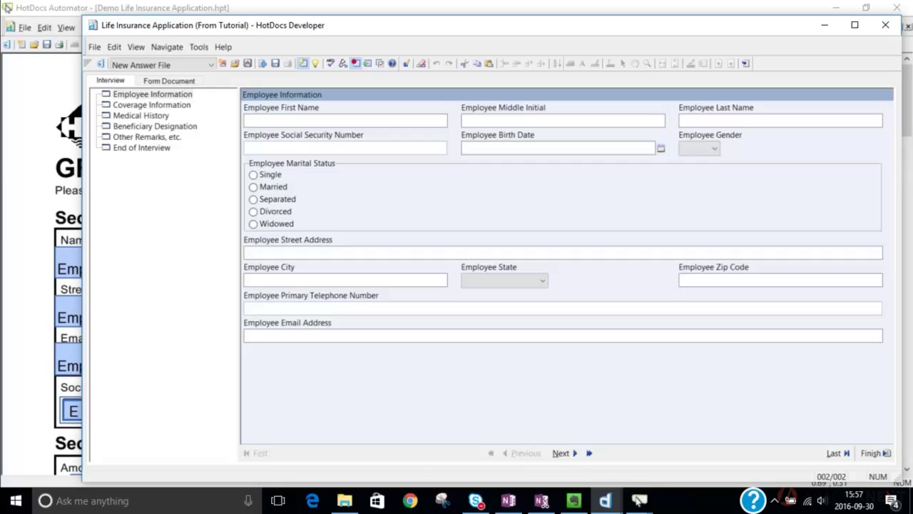
{"action": "left_click", "coordinate": [885, 25]}
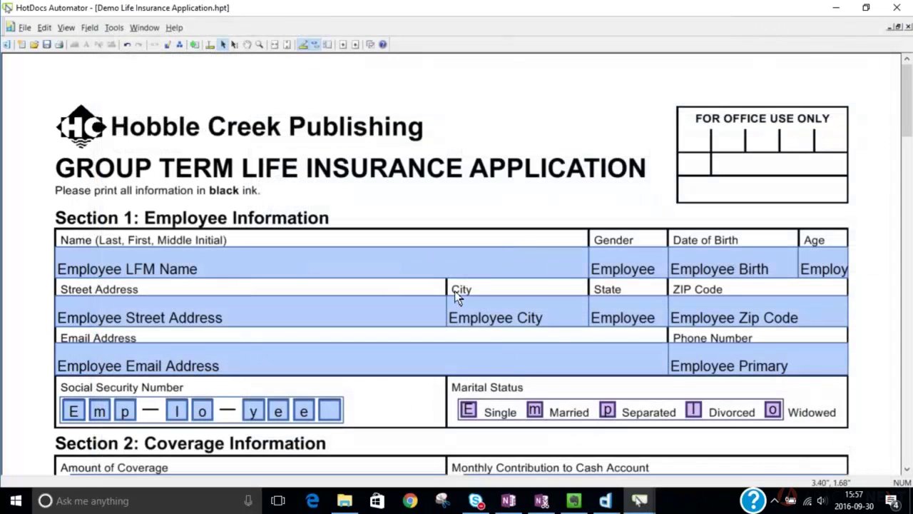